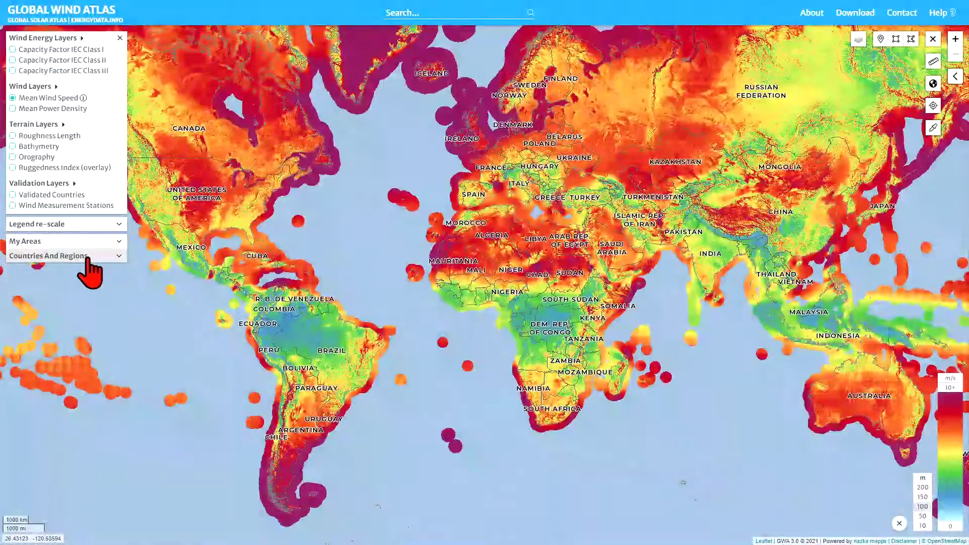
# Search 'Vie' under Countries and Regions and select Vietnam.
pyautogui.click(86, 256)
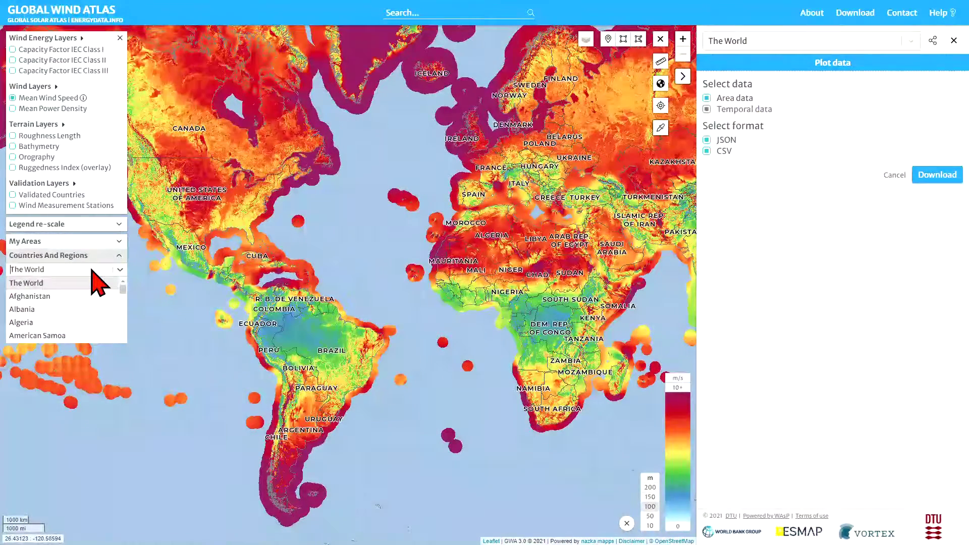
pyautogui.write('Viet')
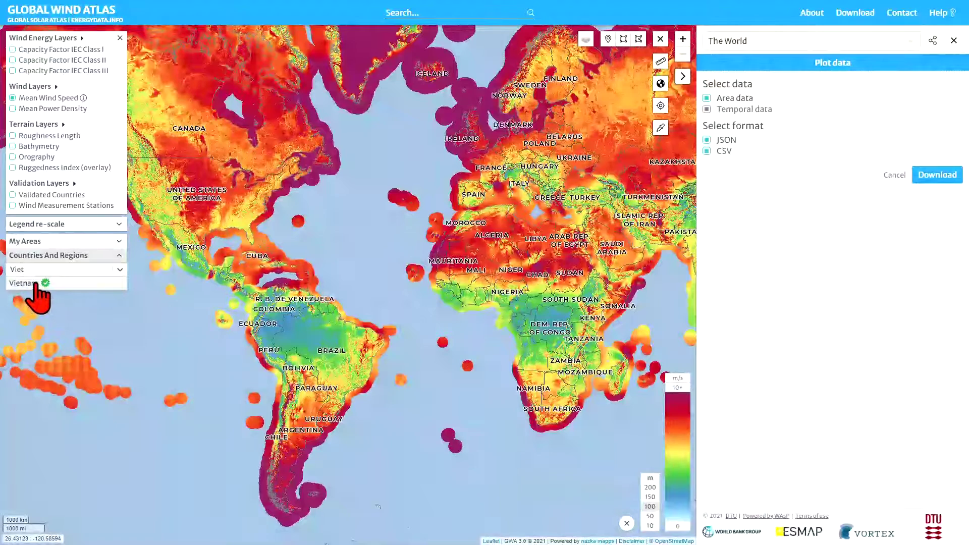
pyautogui.click(35, 284)
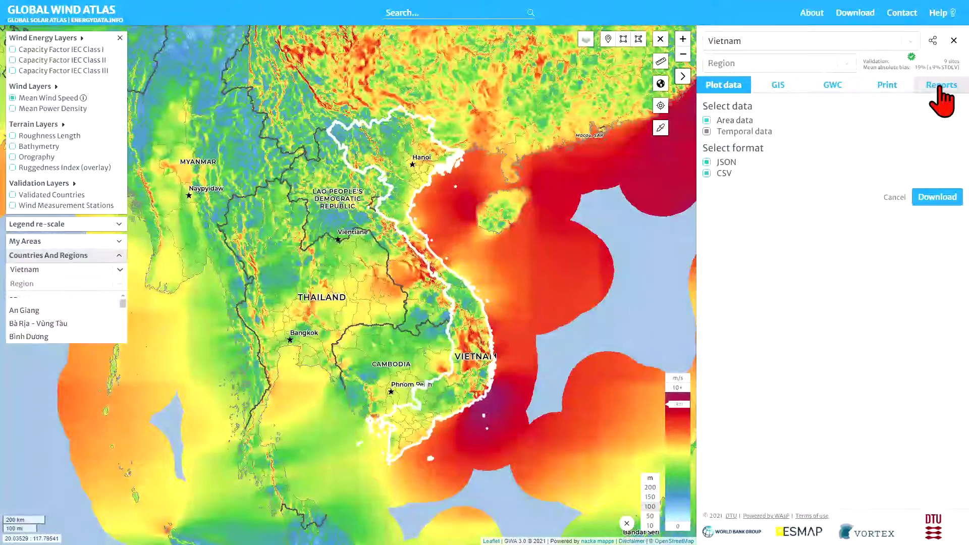
# Open Vietnam's Reports page and download the validation report.
pyautogui.click(942, 95)
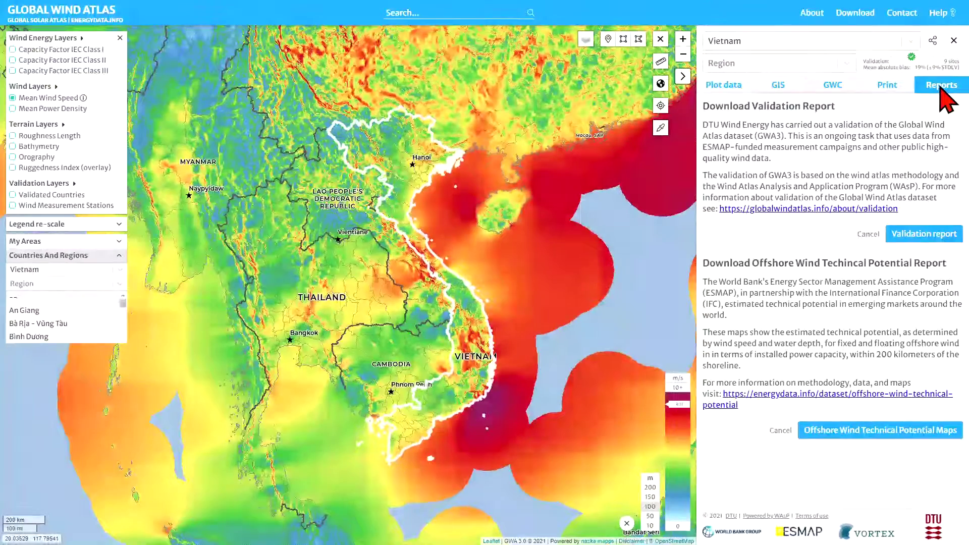
pyautogui.click(938, 237)
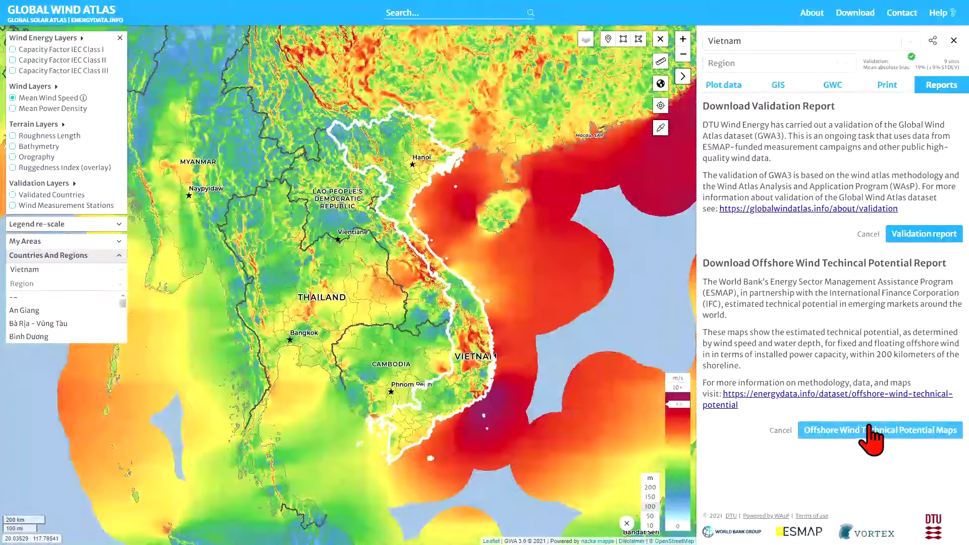
# Check Vietnam's print options, then show its Mean Wind Speed GIS downloads as TIF and geojson.
pyautogui.click(887, 86)
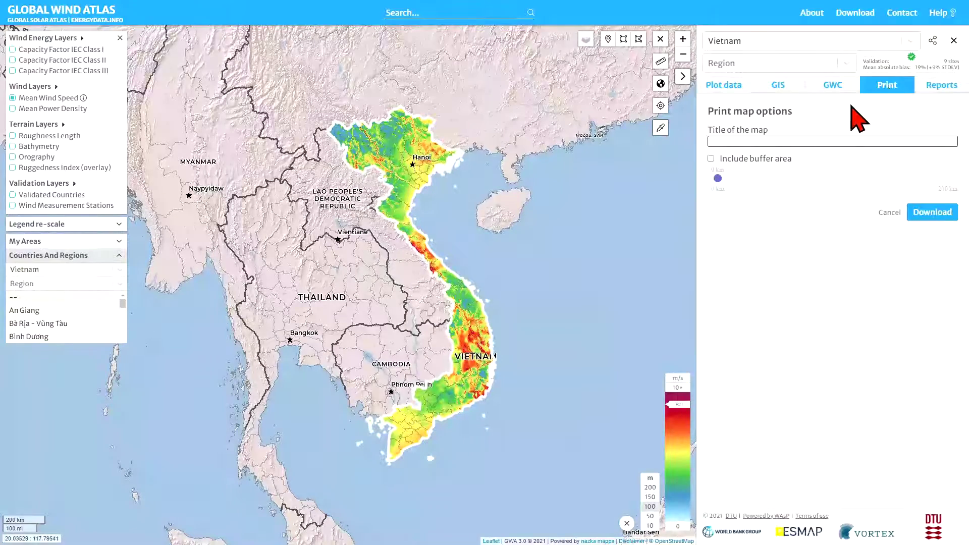
pyautogui.click(780, 91)
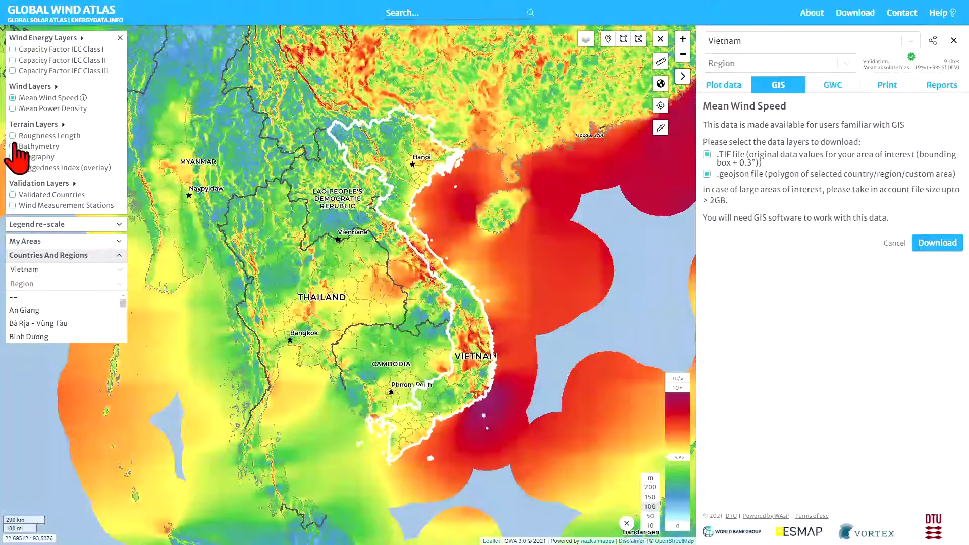
pyautogui.click(12, 60)
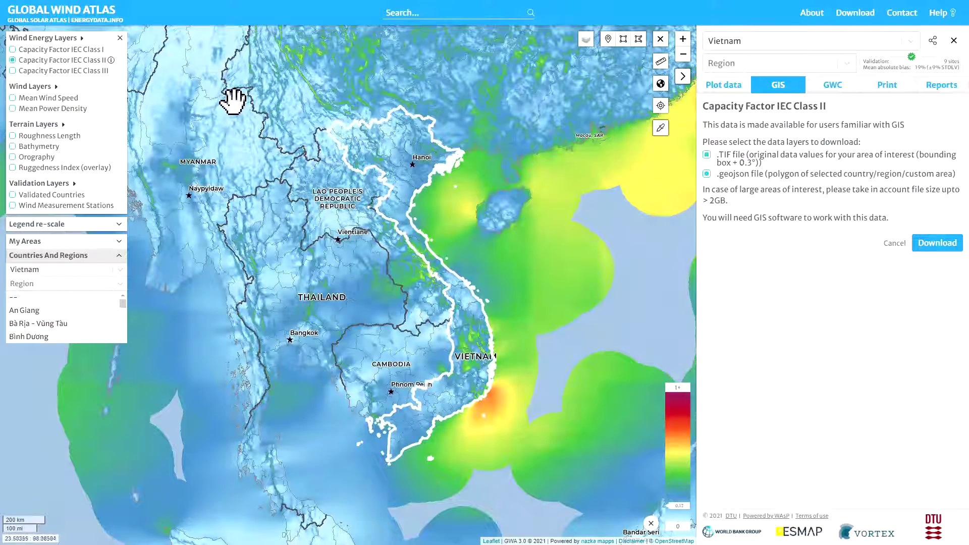
pyautogui.click(12, 98)
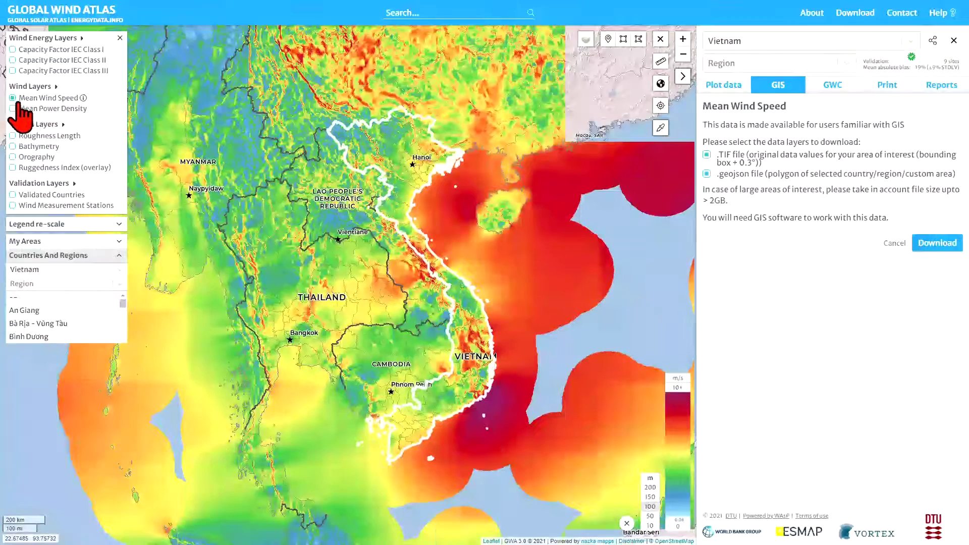
# Close the GIS download view and go to the Download > Maps (country and region) page.
pyautogui.click(955, 41)
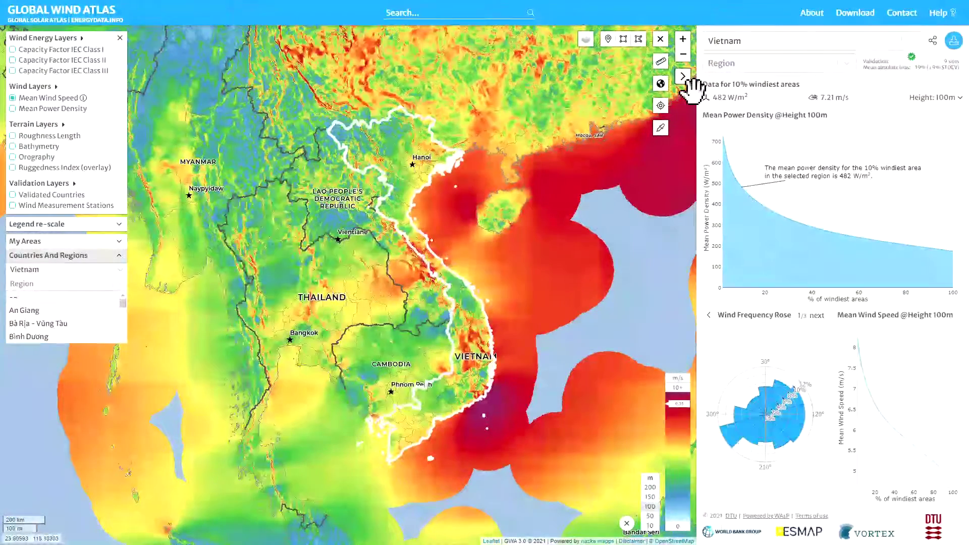
pyautogui.click(857, 20)
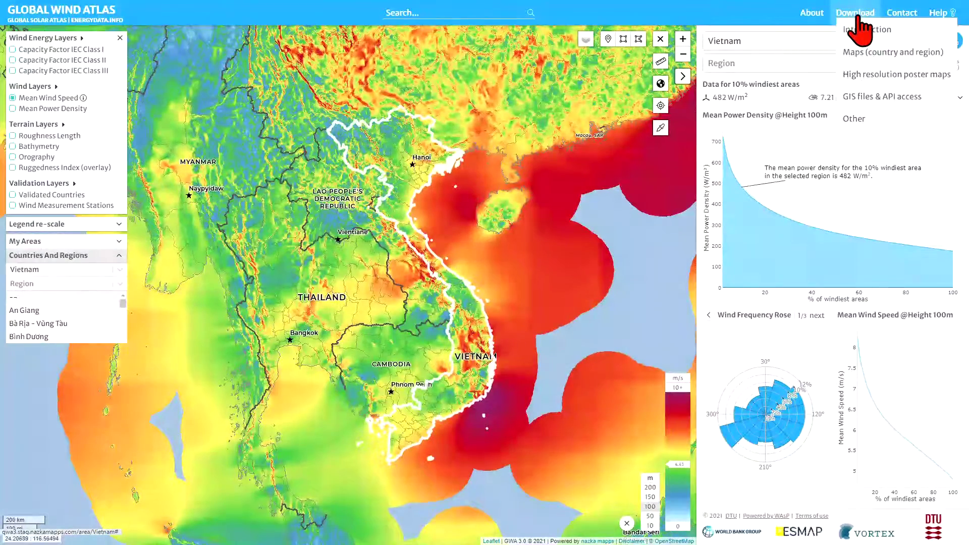
pyautogui.click(858, 54)
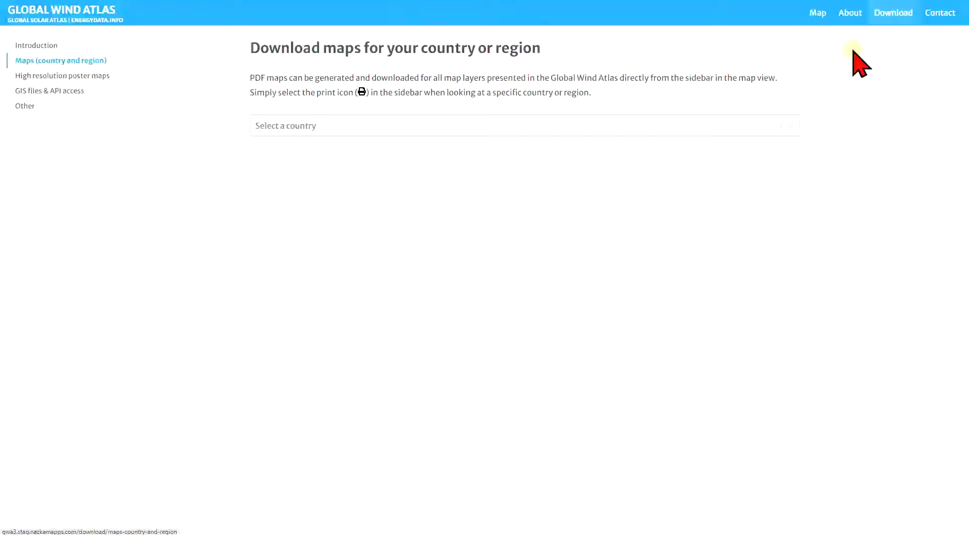
# Search 'vie' in the country list and select Vietnam for the map.
pyautogui.click(527, 124)
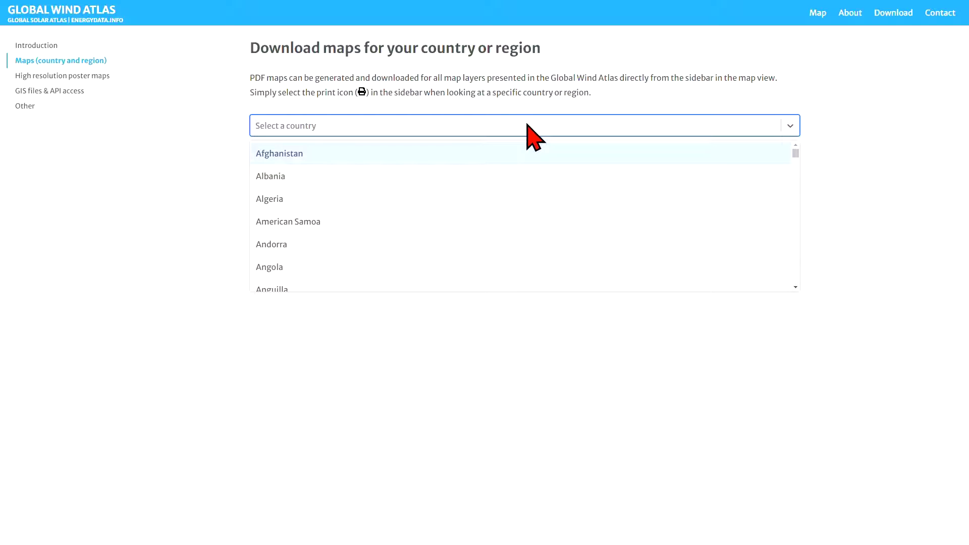
pyautogui.write('virt')
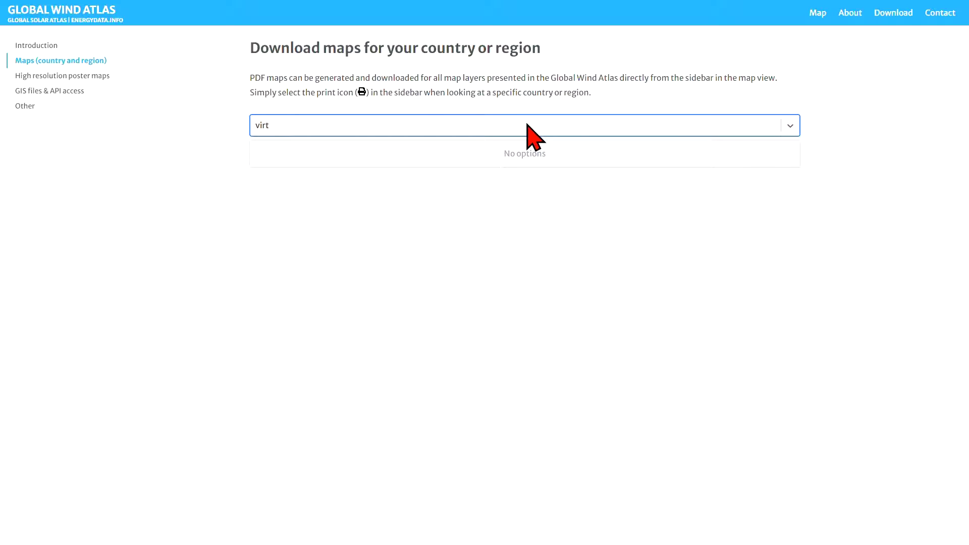
pyautogui.press('BackSpace')
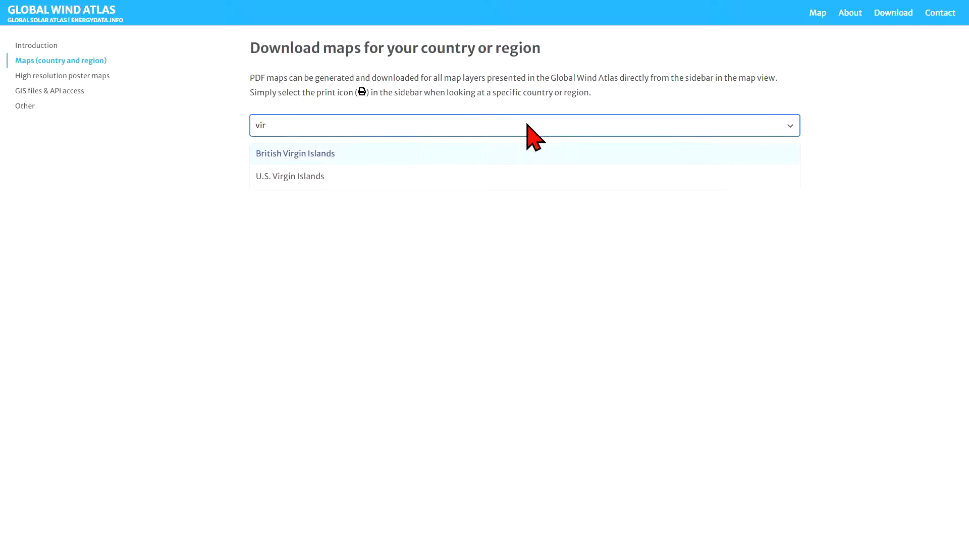
pyautogui.press('BackSpace')
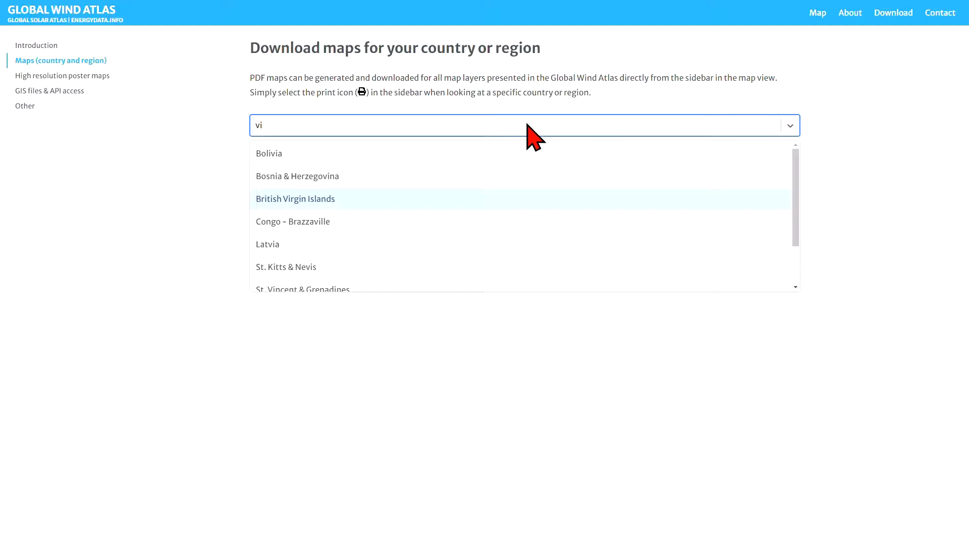
pyautogui.write('et')
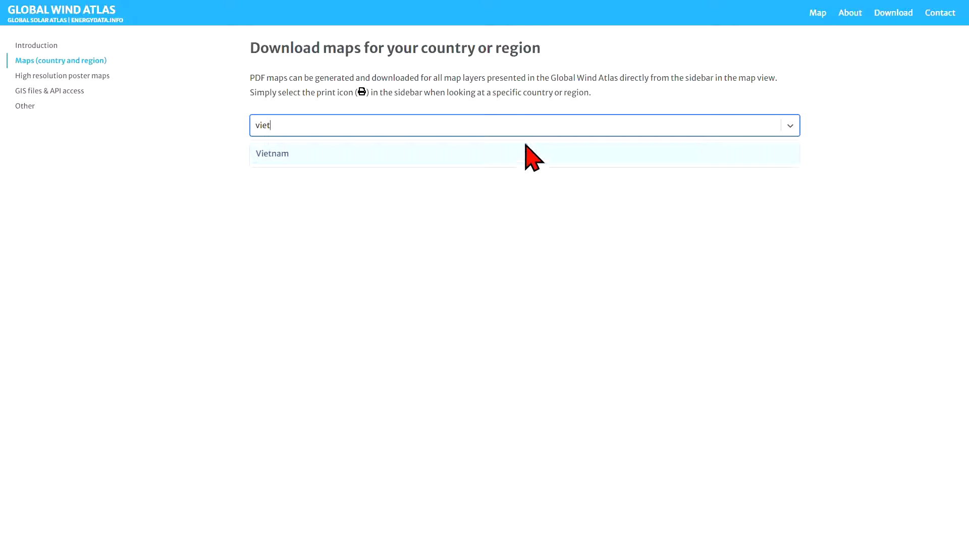
pyautogui.click(526, 154)
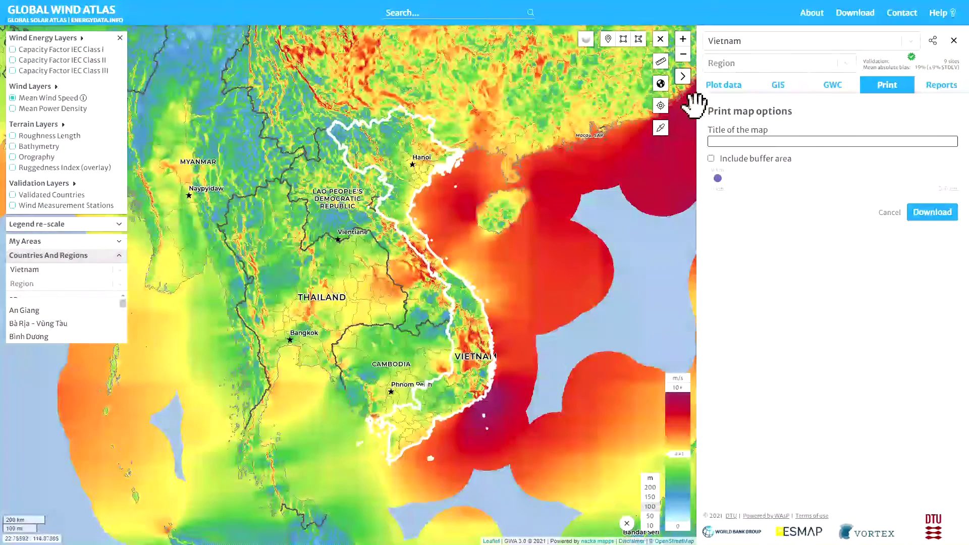
# On the Download > GIS files & API access page, search 'vie' and select Vietnam.
pyautogui.click(842, 20)
pyautogui.click(847, 15)
pyautogui.click(847, 15)
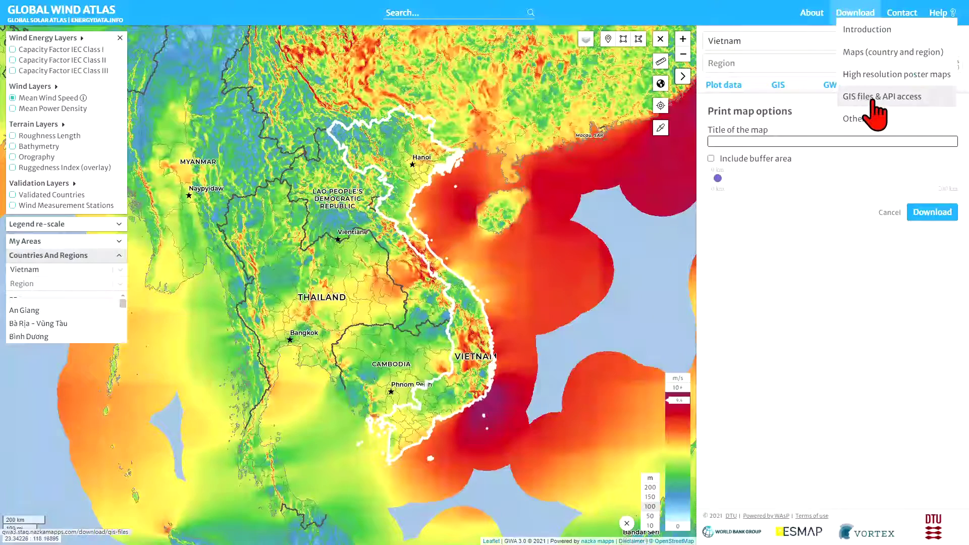
pyautogui.click(876, 103)
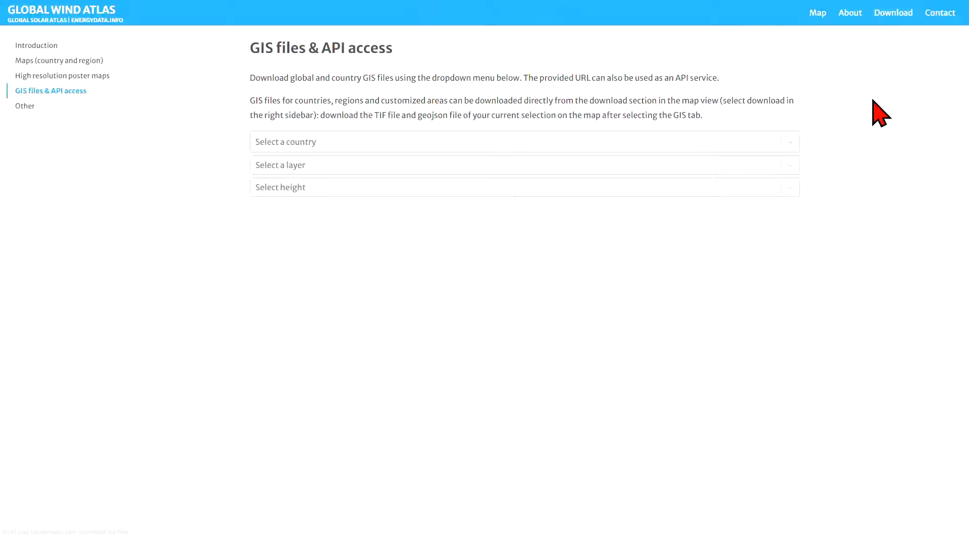
pyautogui.click(788, 143)
pyautogui.write('viet')
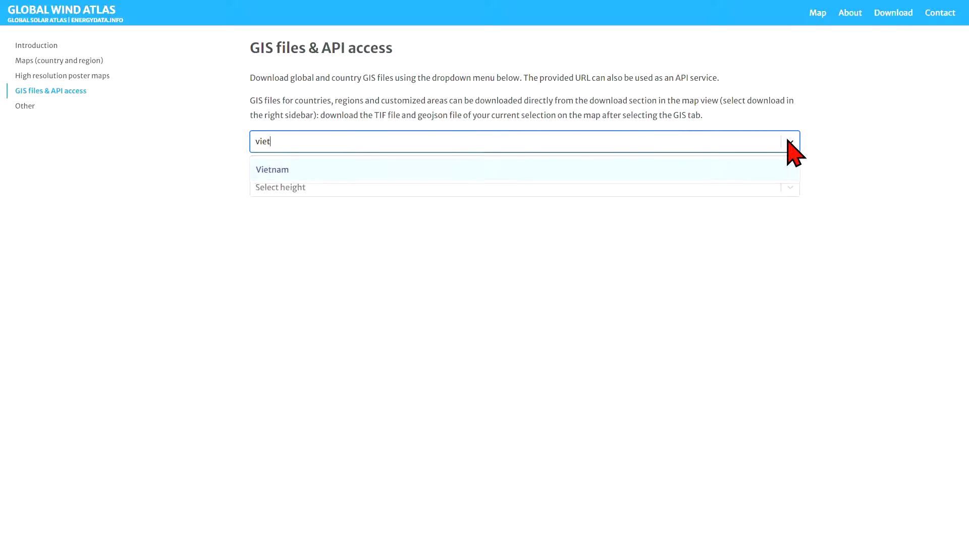
pyautogui.click(714, 171)
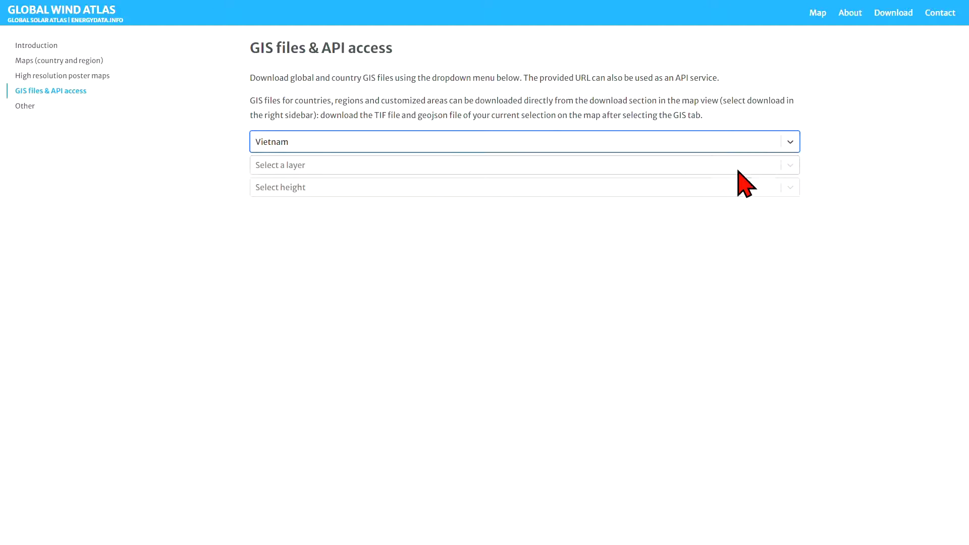
# Choose the COMBINED-WEIBULL-A layer at a height of 100 m.
pyautogui.click(790, 164)
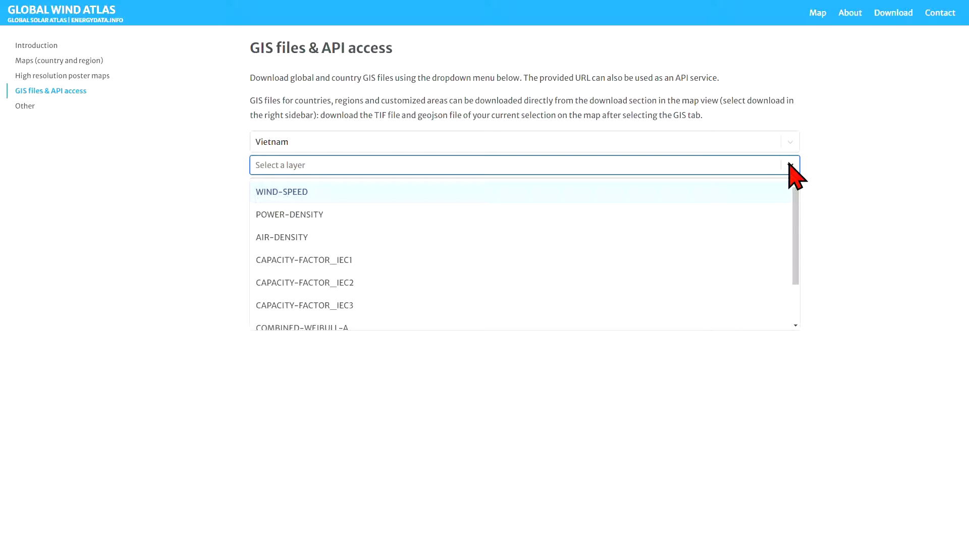
pyautogui.scroll(-3, 570, 259)
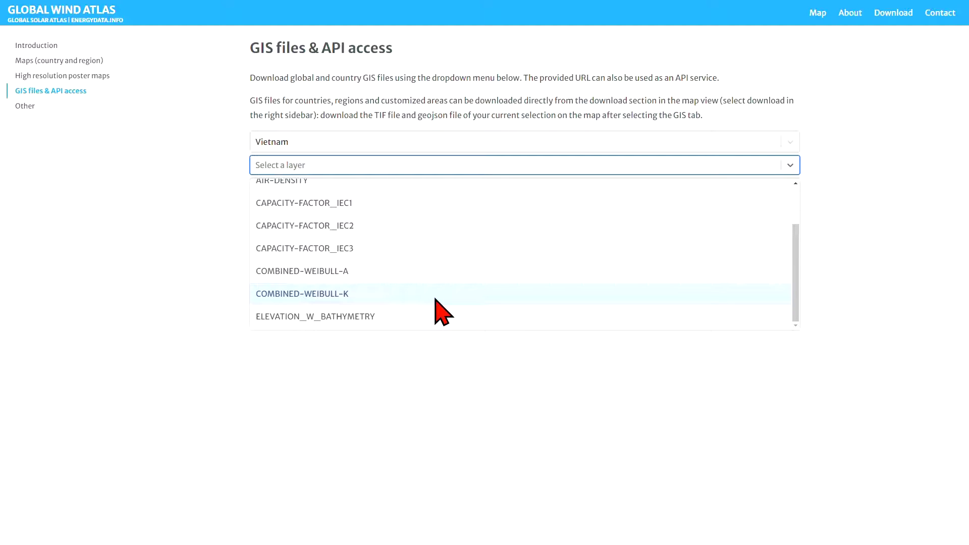
pyautogui.scroll(3, 435, 299)
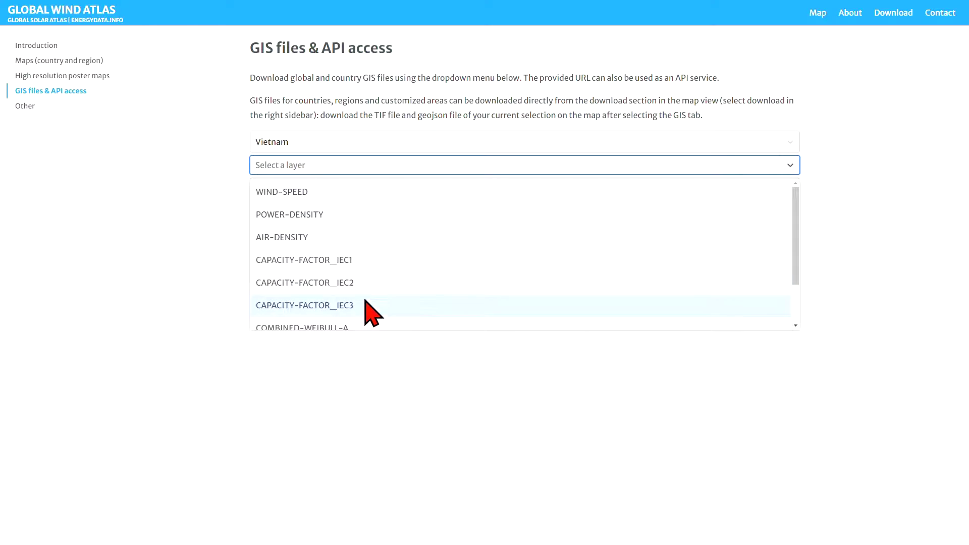
pyautogui.scroll(-1, 362, 298)
pyautogui.click(359, 276)
pyautogui.click(324, 189)
pyautogui.click(324, 259)
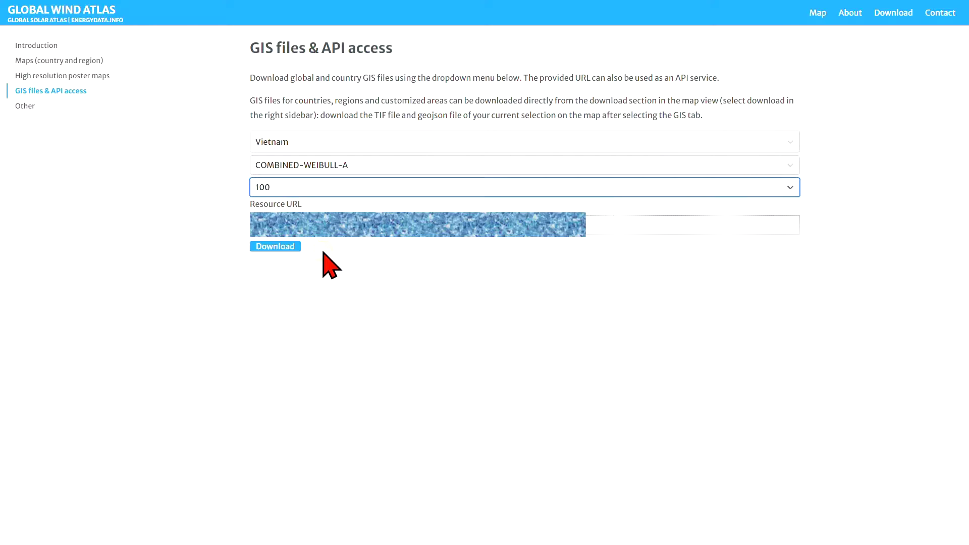